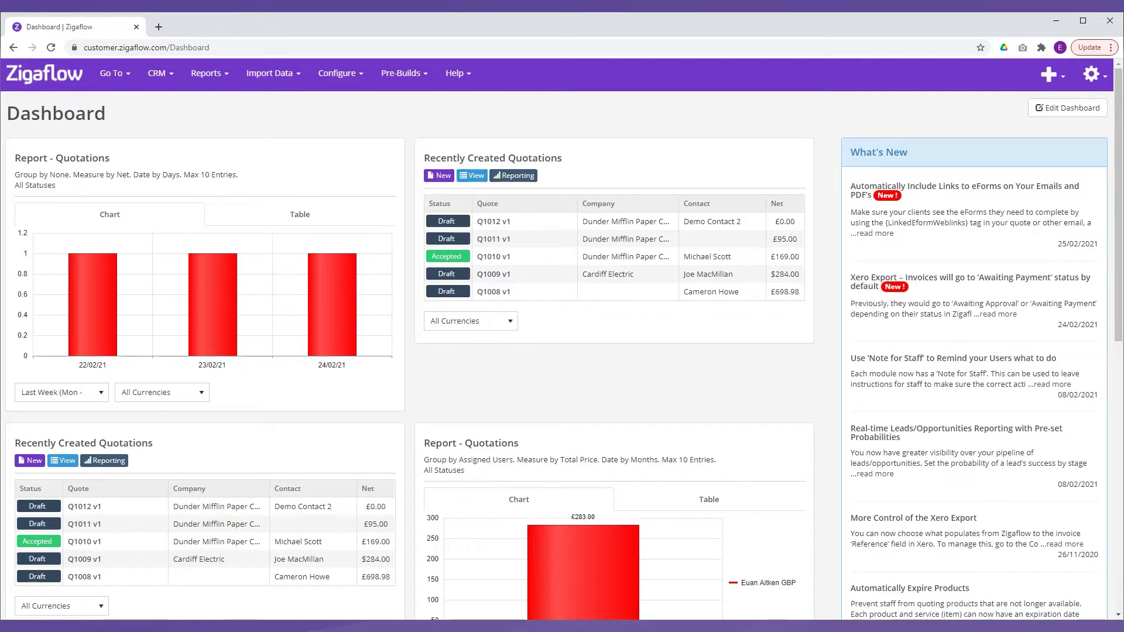
# - Connect the MailChimp integration, signing in with the account username and password and allowing Zigaflow access to the Mailchimp account
pyautogui.click(1092, 73)
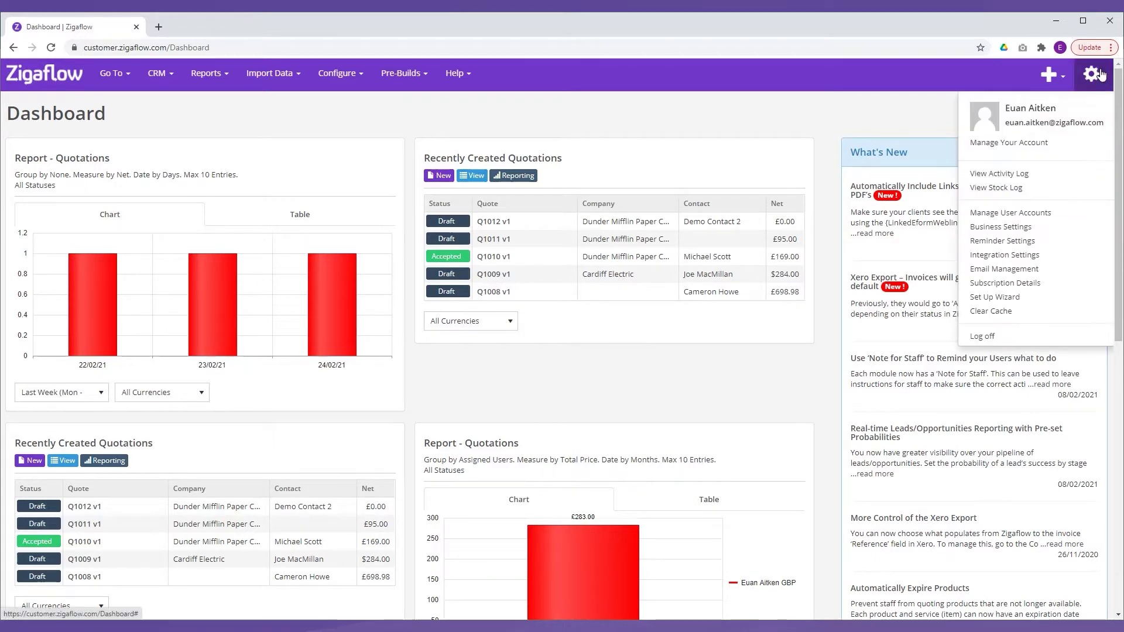
pyautogui.click(1023, 256)
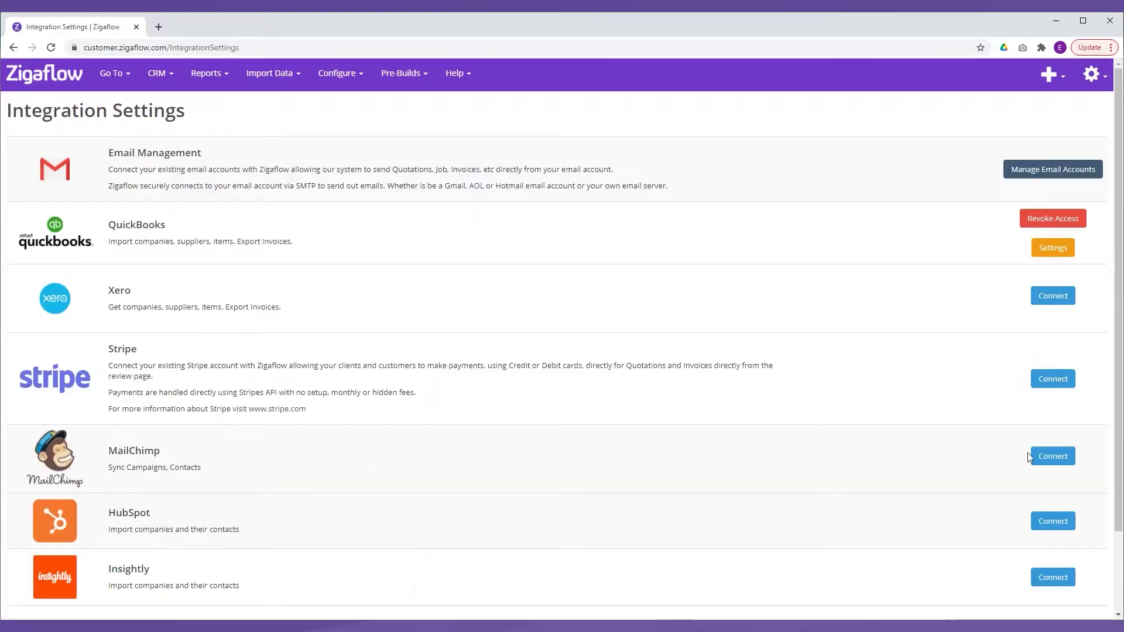
pyautogui.click(1060, 462)
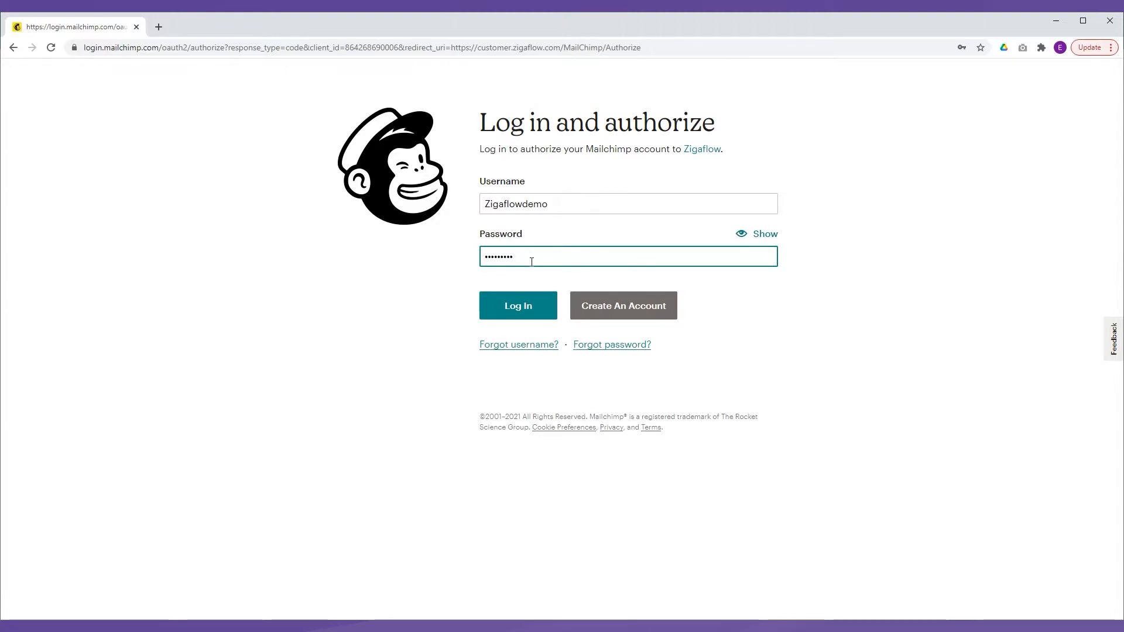
pyautogui.click(518, 315)
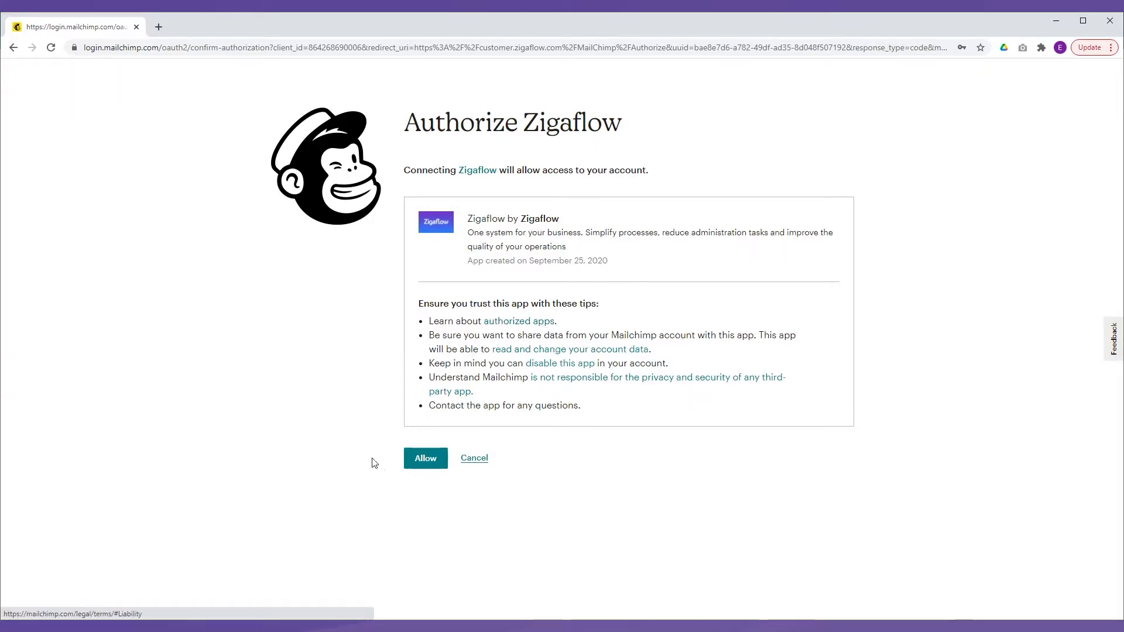
pyautogui.click(424, 464)
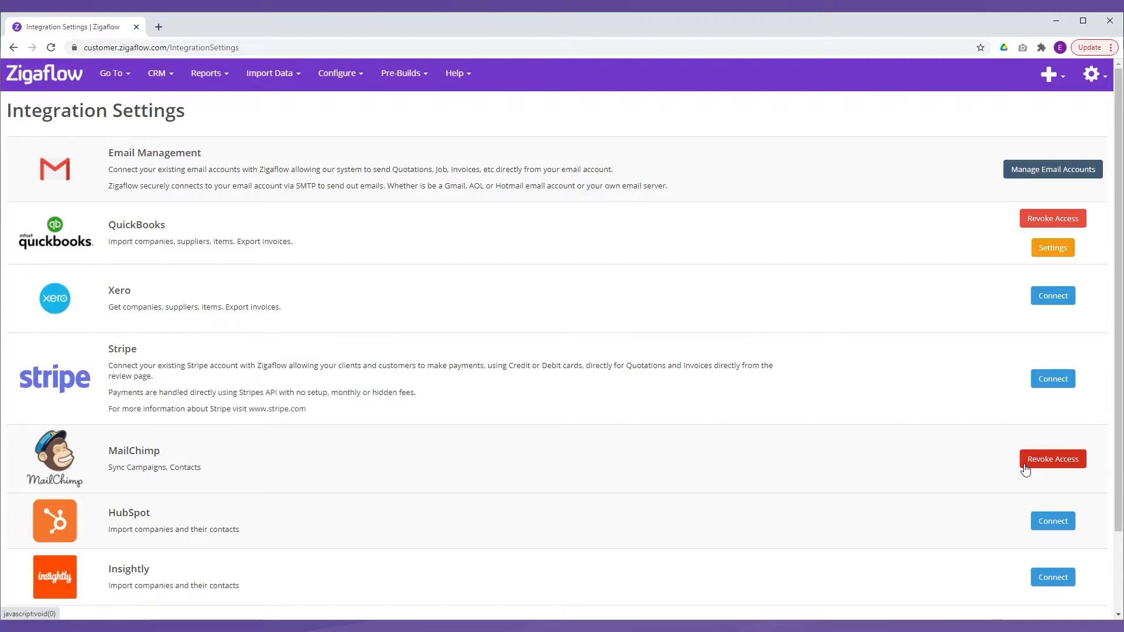
# - Open the CRM contacts list, search it by a contact's last name, and clear the search
pyautogui.click(158, 76)
pyautogui.click(177, 102)
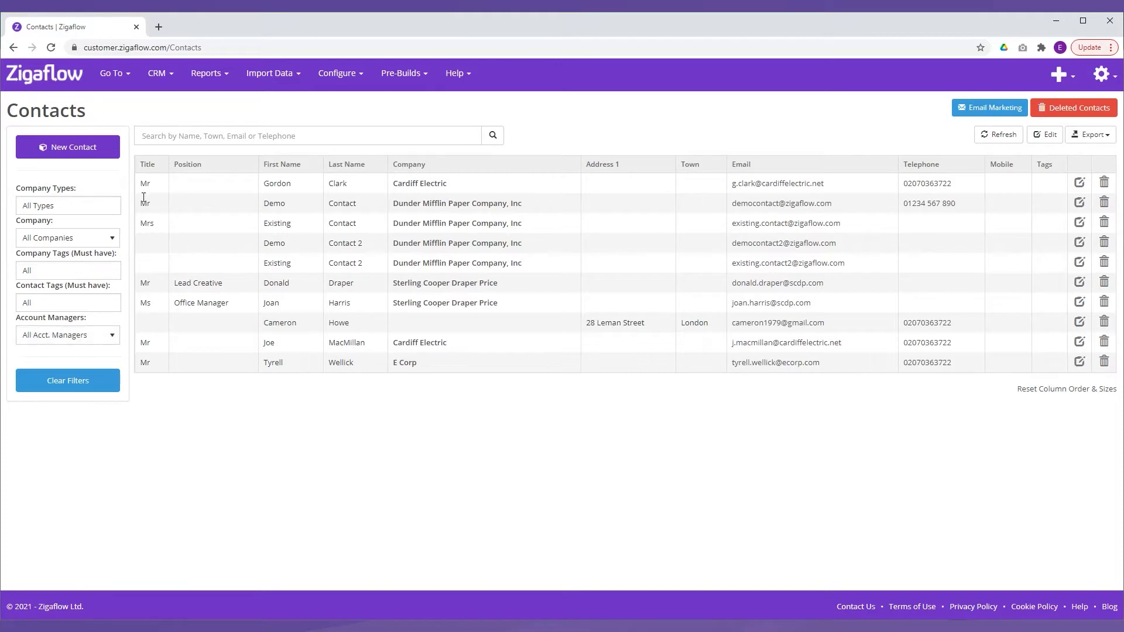
pyautogui.click(150, 132)
pyautogui.write('clark')
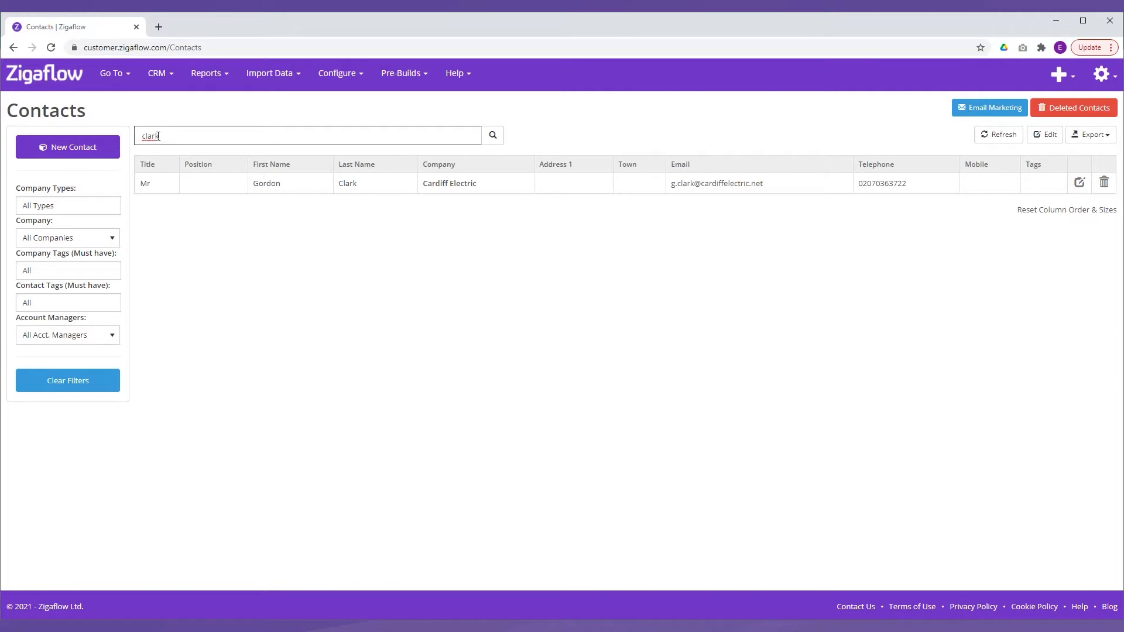
pyautogui.hotkey('ctrl', 'a')
pyautogui.press('BackSpace')
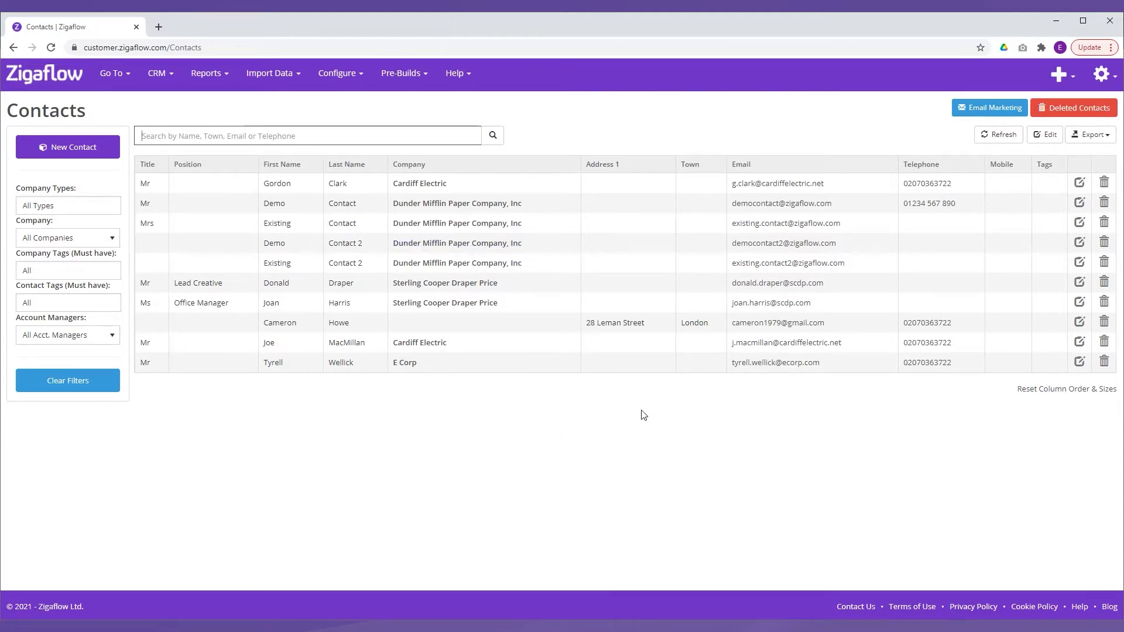
# - Open Email Marketing for the contacts, choose the Zigaflow Demo audience, and select the Mailchimp tags Tag 1 and Tag 3
pyautogui.click(985, 116)
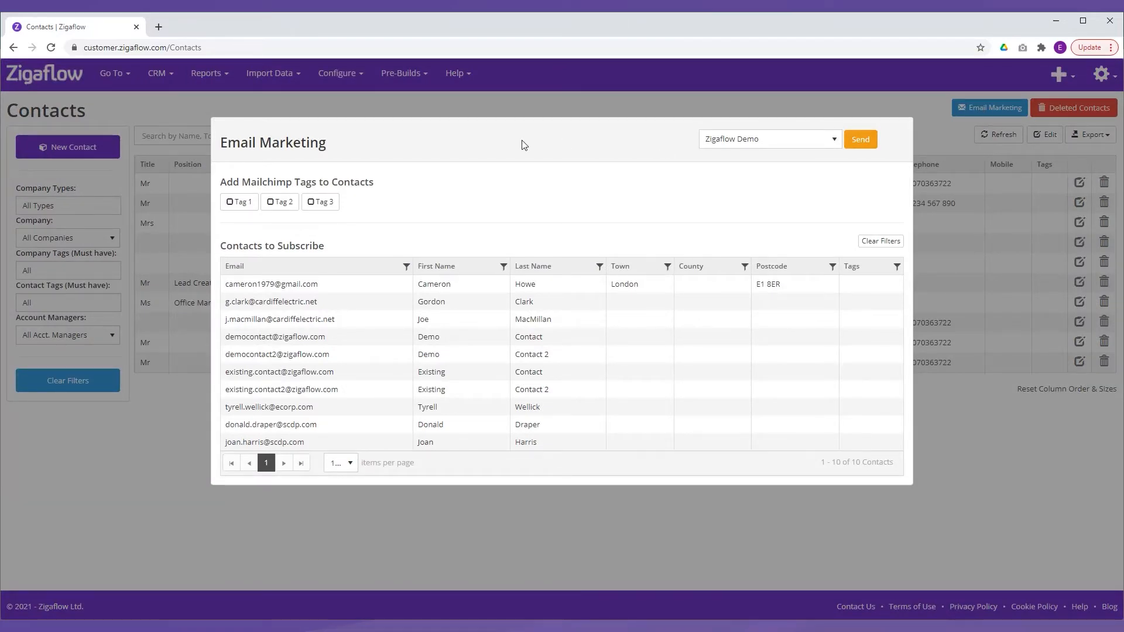
pyautogui.click(769, 147)
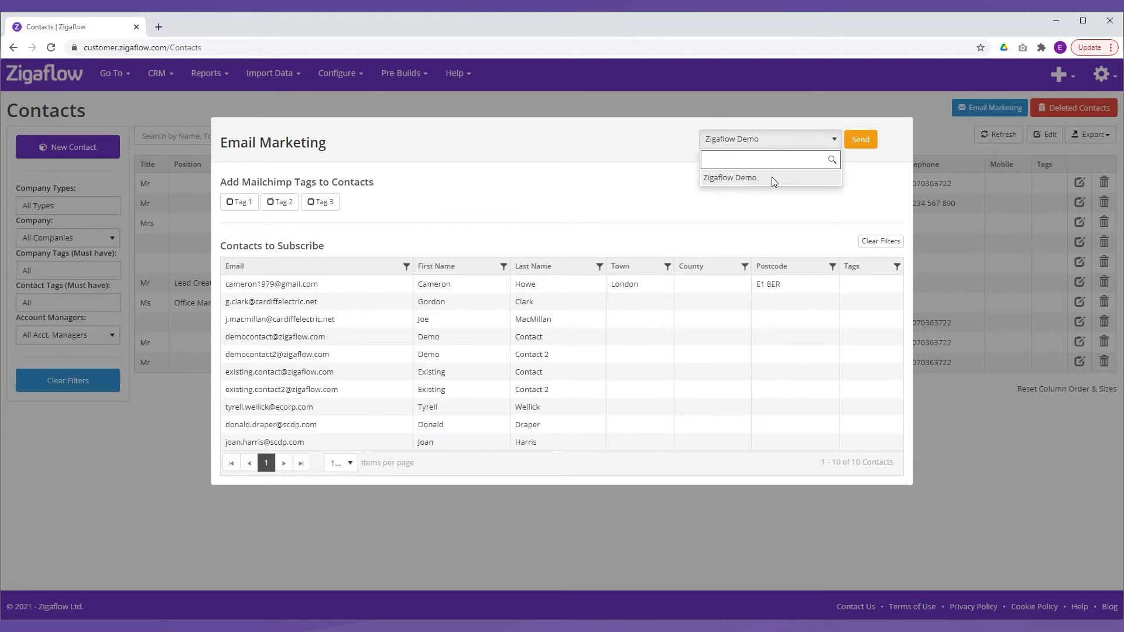
pyautogui.click(771, 179)
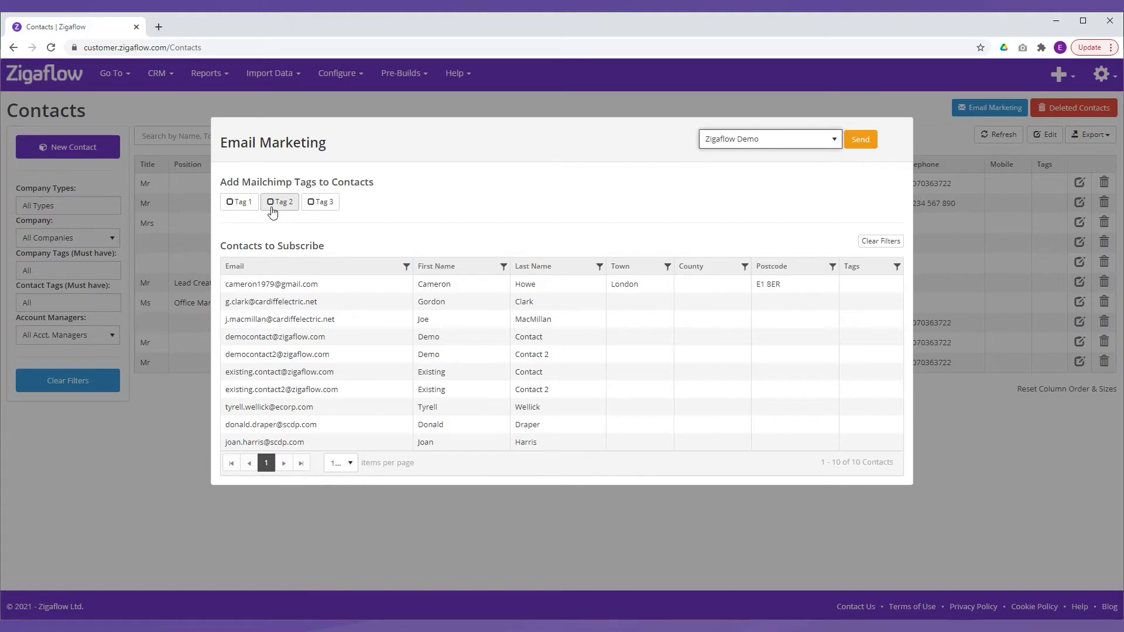
pyautogui.click(243, 204)
pyautogui.click(321, 206)
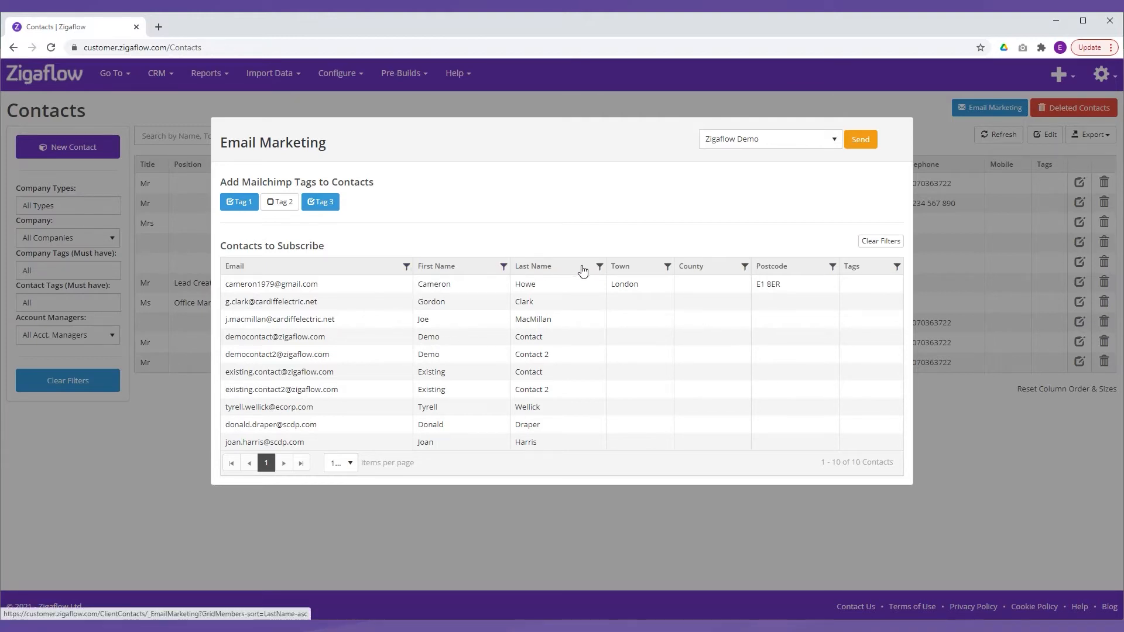
# - Filter the contacts to subscribe by emails containing a contact's first name or "democontact", and clear the filters
pyautogui.click(406, 267)
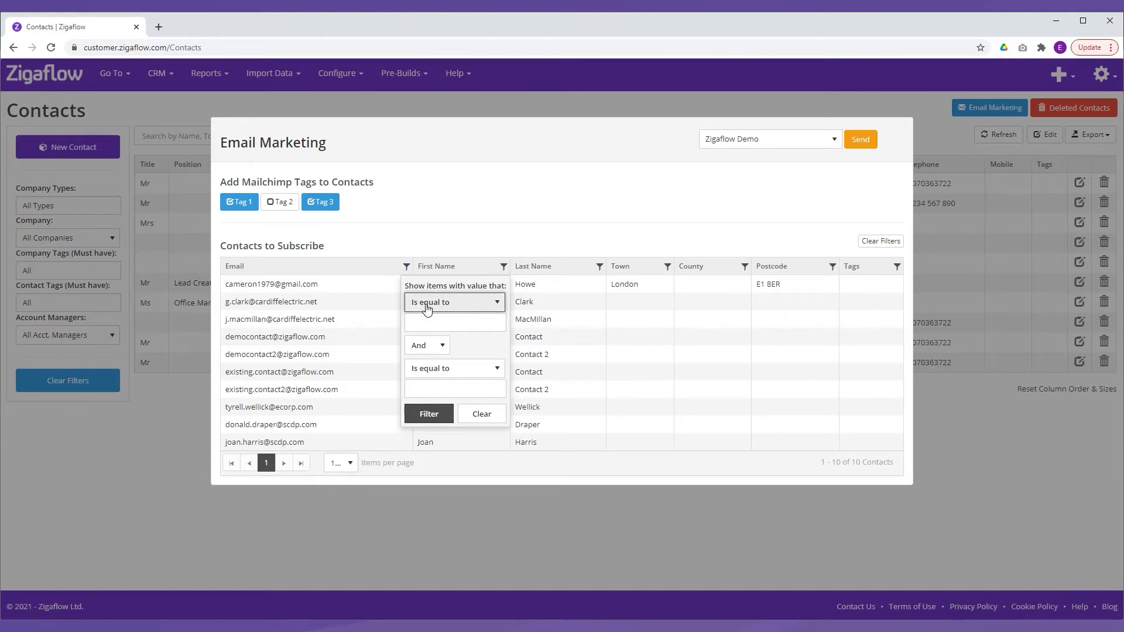
pyautogui.click(473, 303)
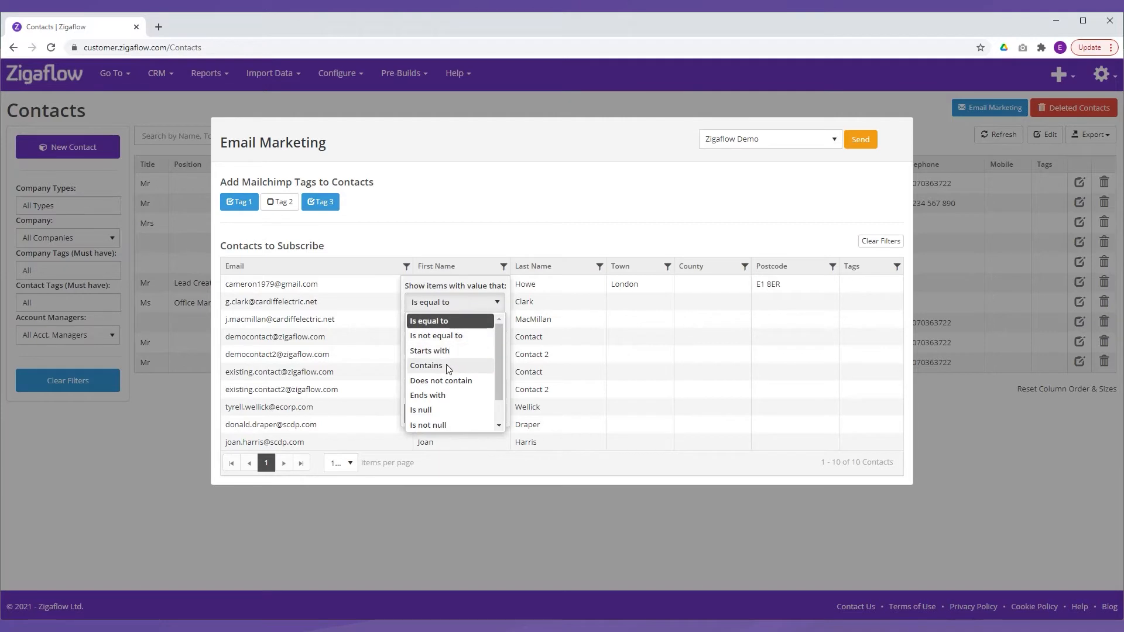
pyautogui.click(448, 367)
pyautogui.click(436, 321)
pyautogui.write('cameron')
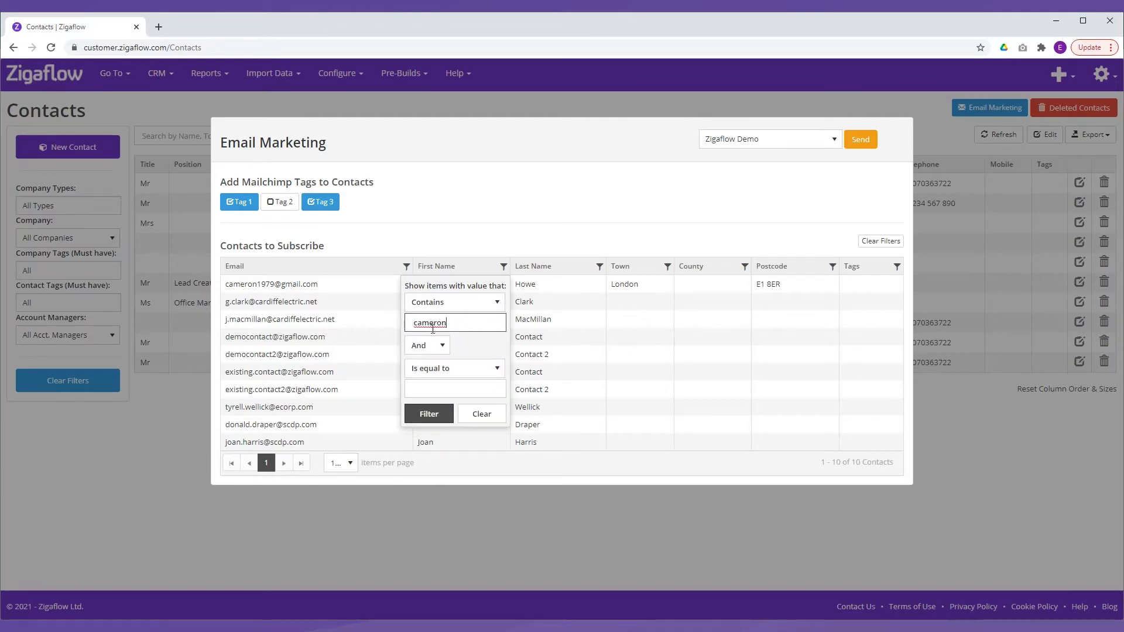
pyautogui.click(437, 346)
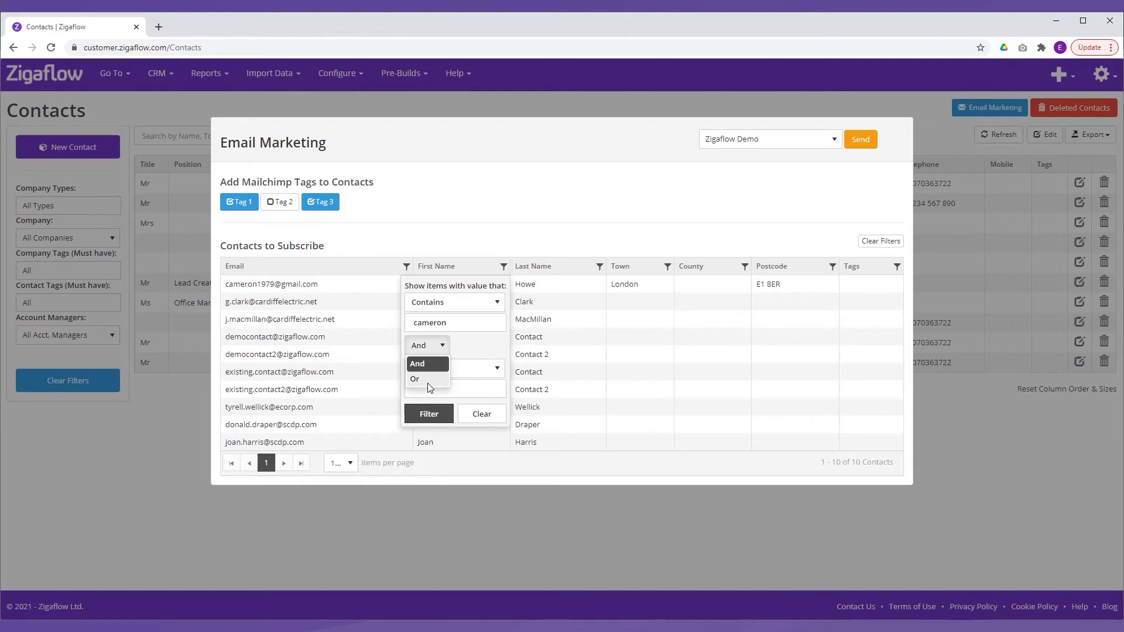
pyautogui.click(427, 381)
pyautogui.click(443, 375)
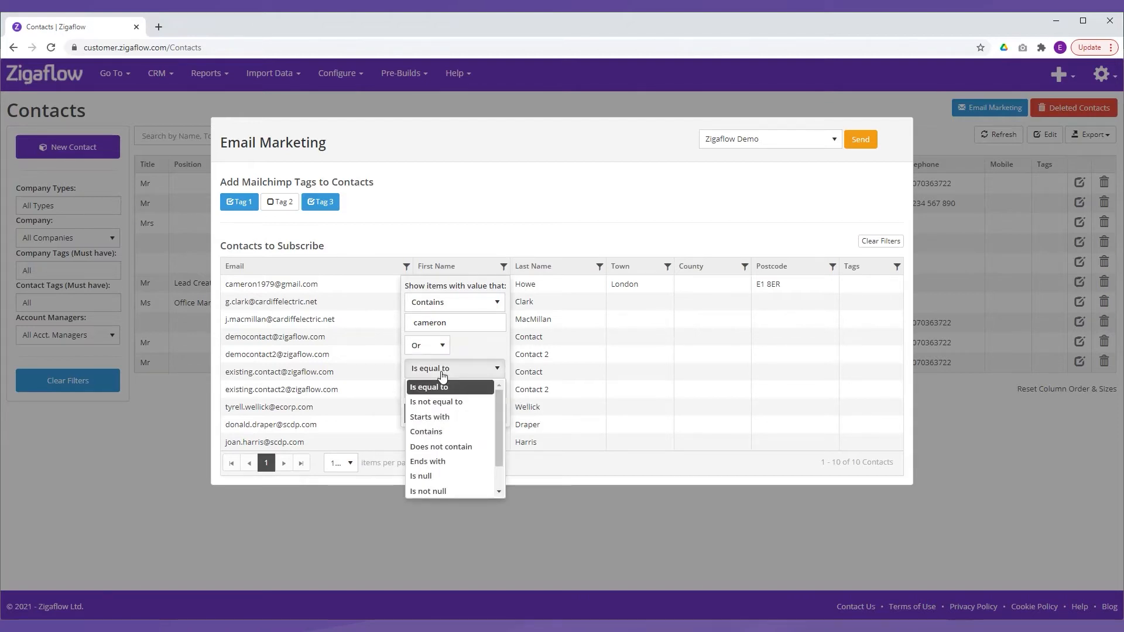
pyautogui.click(441, 433)
pyautogui.click(432, 391)
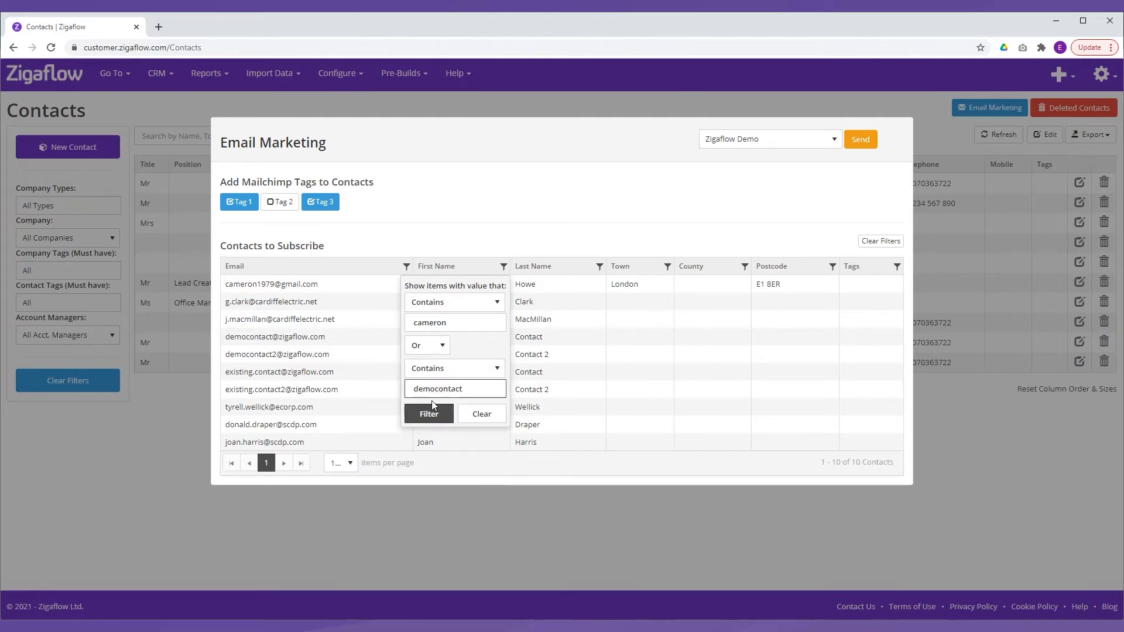
pyautogui.click(432, 415)
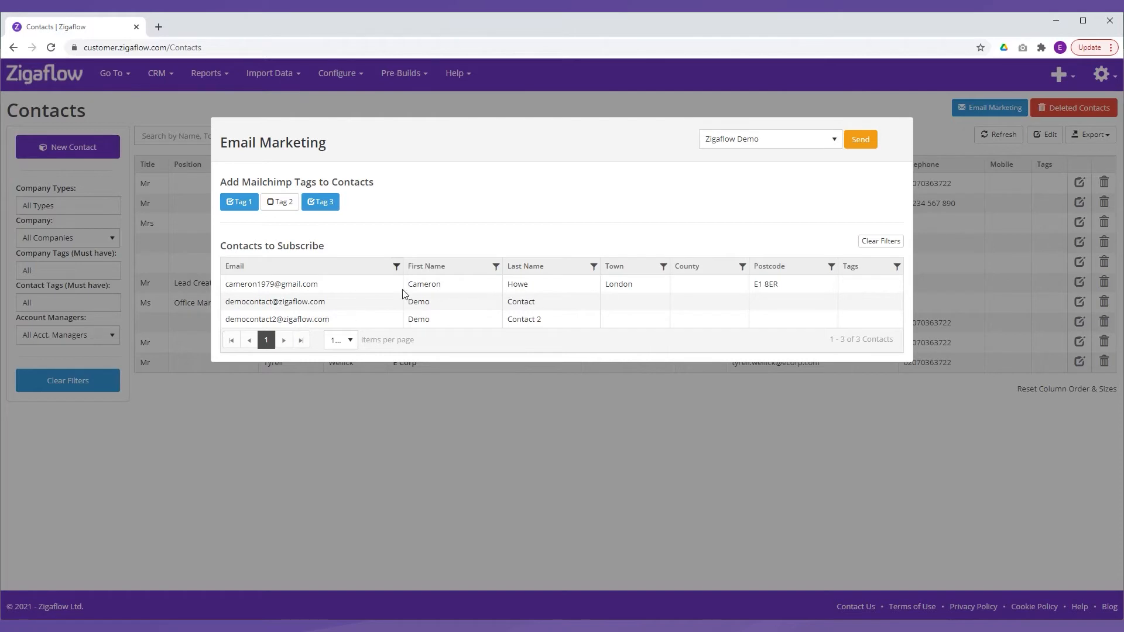
pyautogui.click(883, 246)
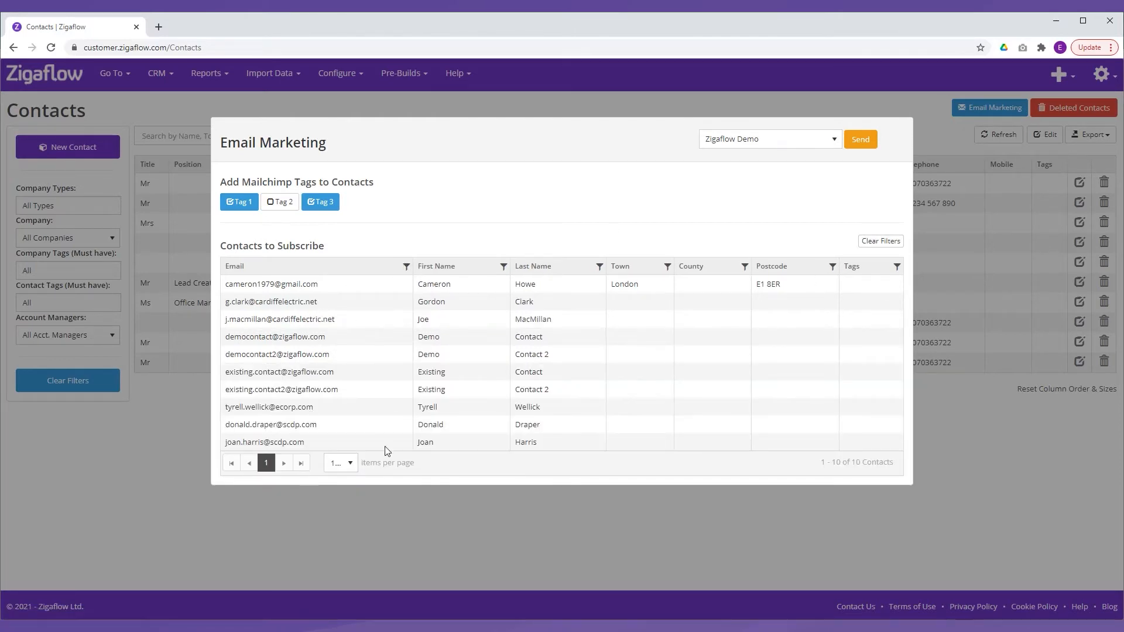
# - Send all listed contacts to the Zigaflow Demo audience in Mailchimp with the selected tags, and confirm
pyautogui.click(869, 147)
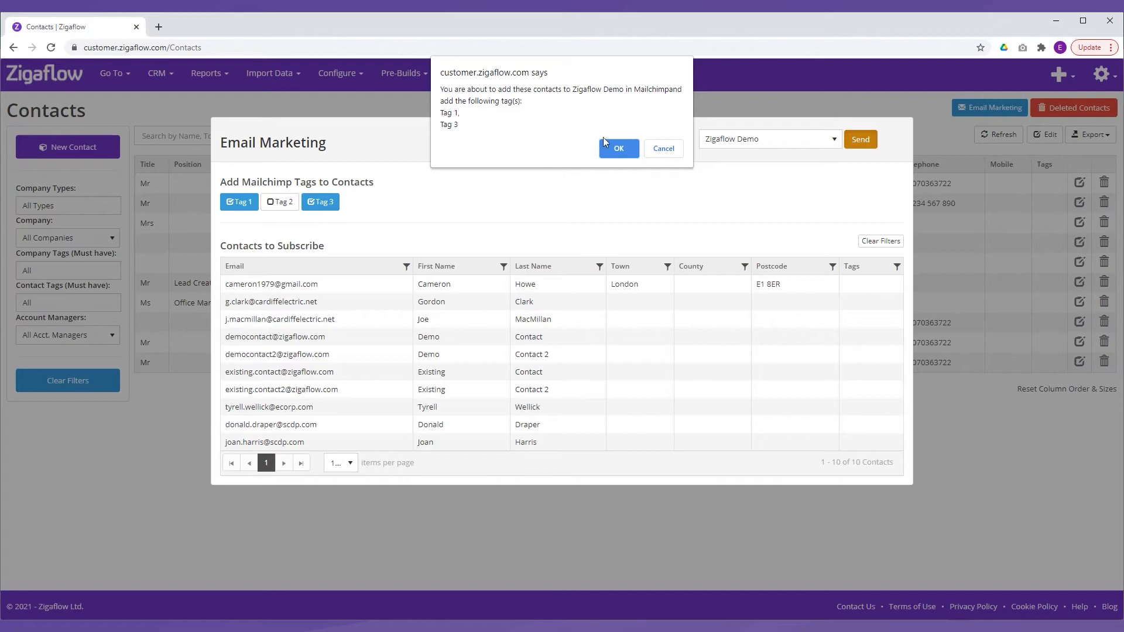
pyautogui.click(618, 150)
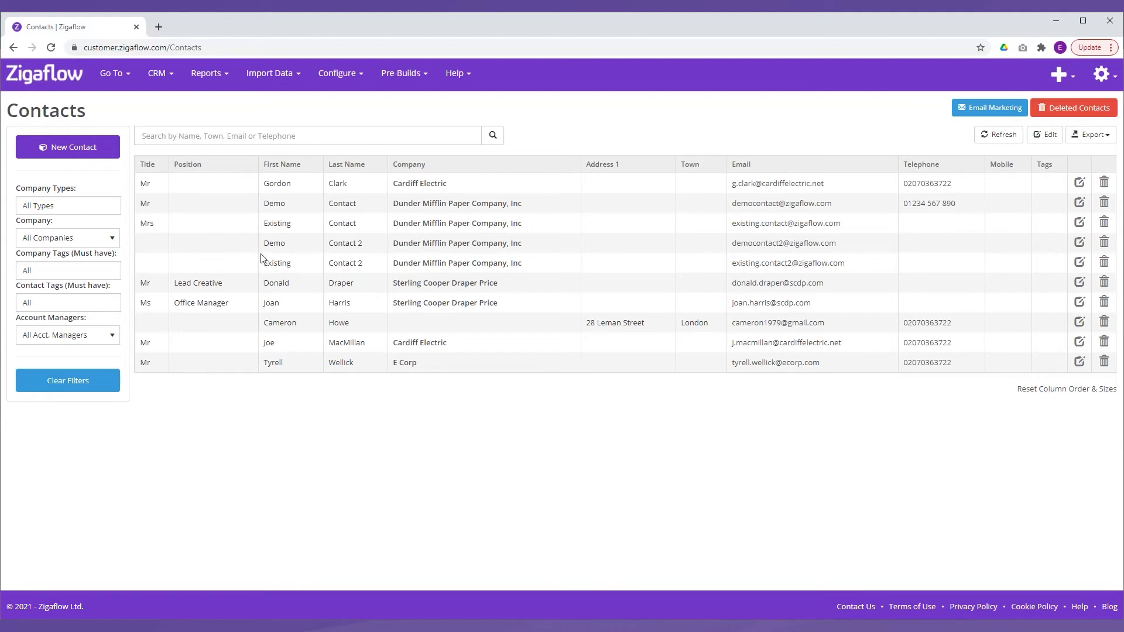
# - Open the quotations list and include quotations with the Draft status in the workflow filter
pyautogui.click(117, 86)
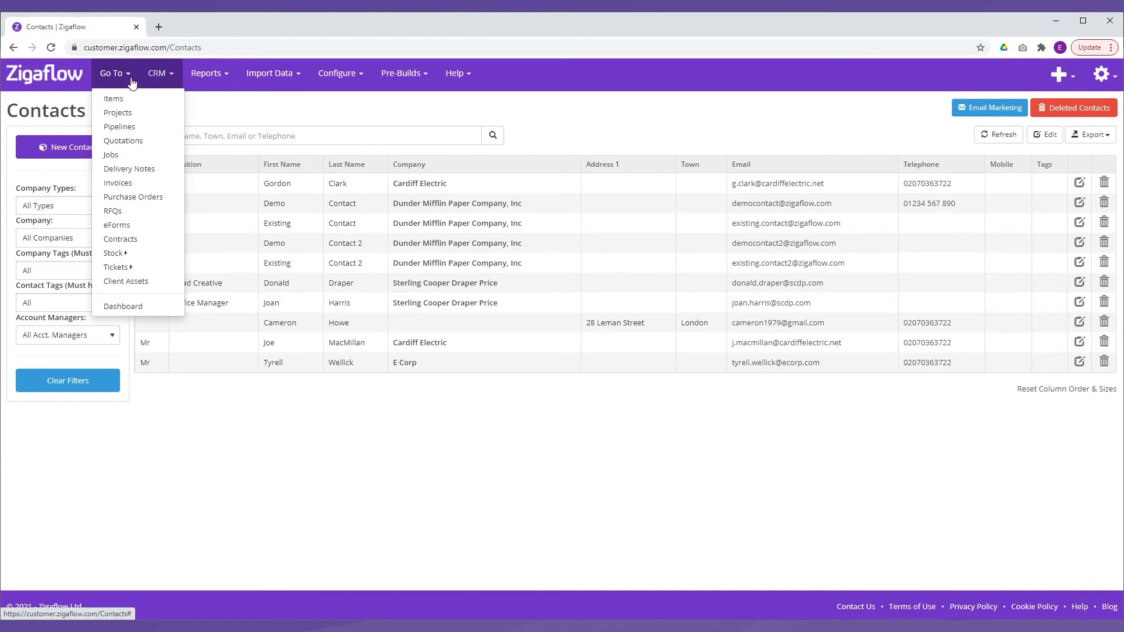
pyautogui.click(134, 143)
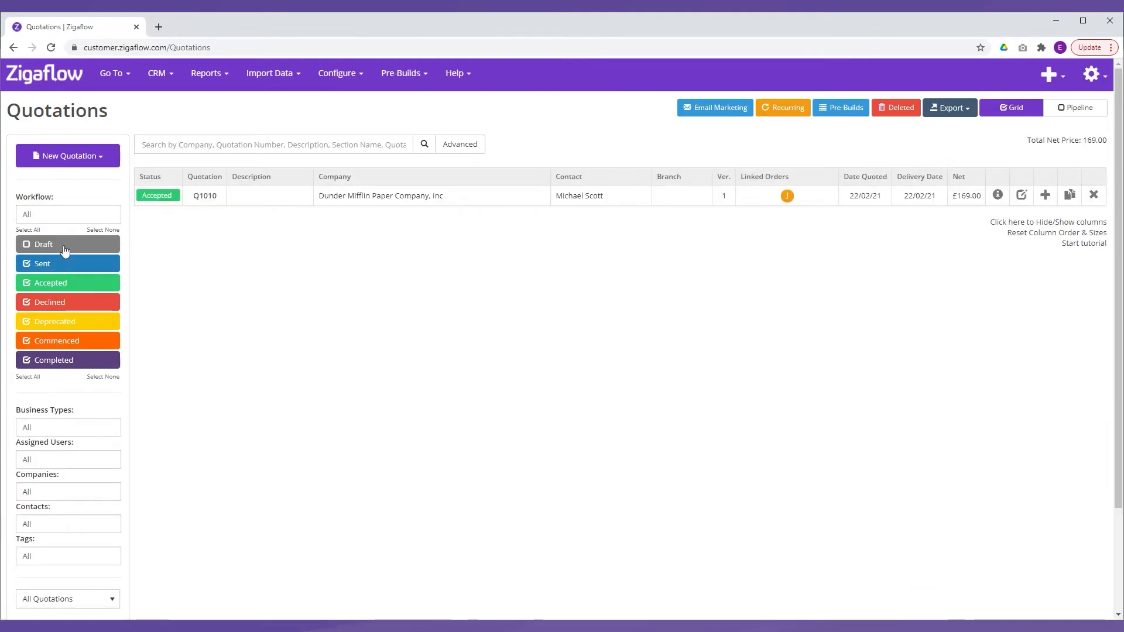
pyautogui.scroll(-2, 70, 226)
pyautogui.scroll(2, 69, 235)
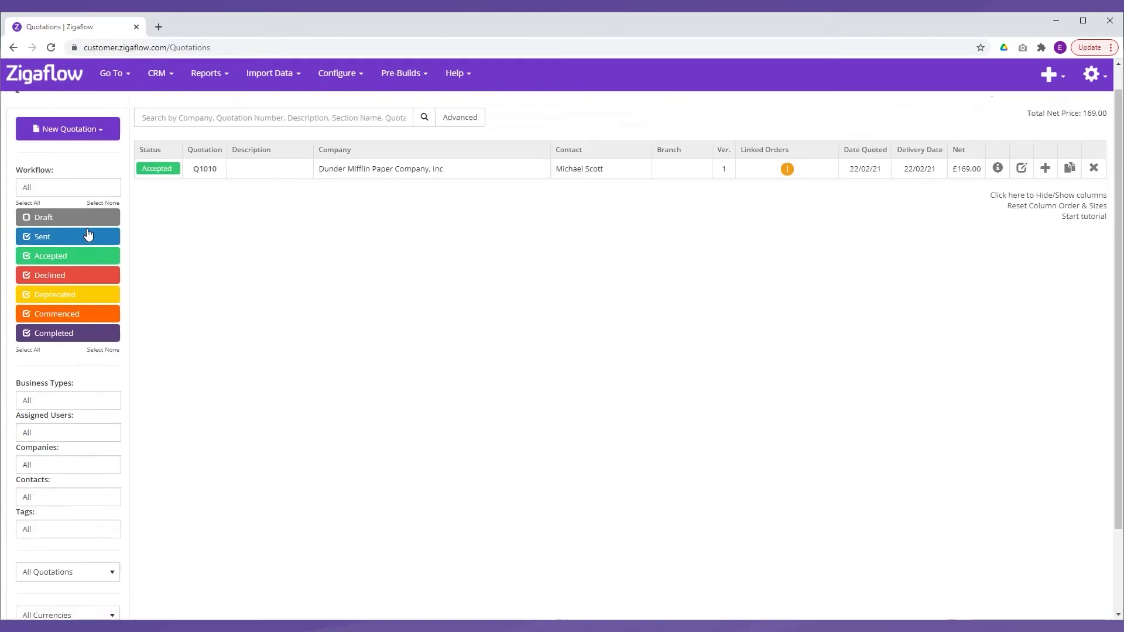
pyautogui.click(44, 245)
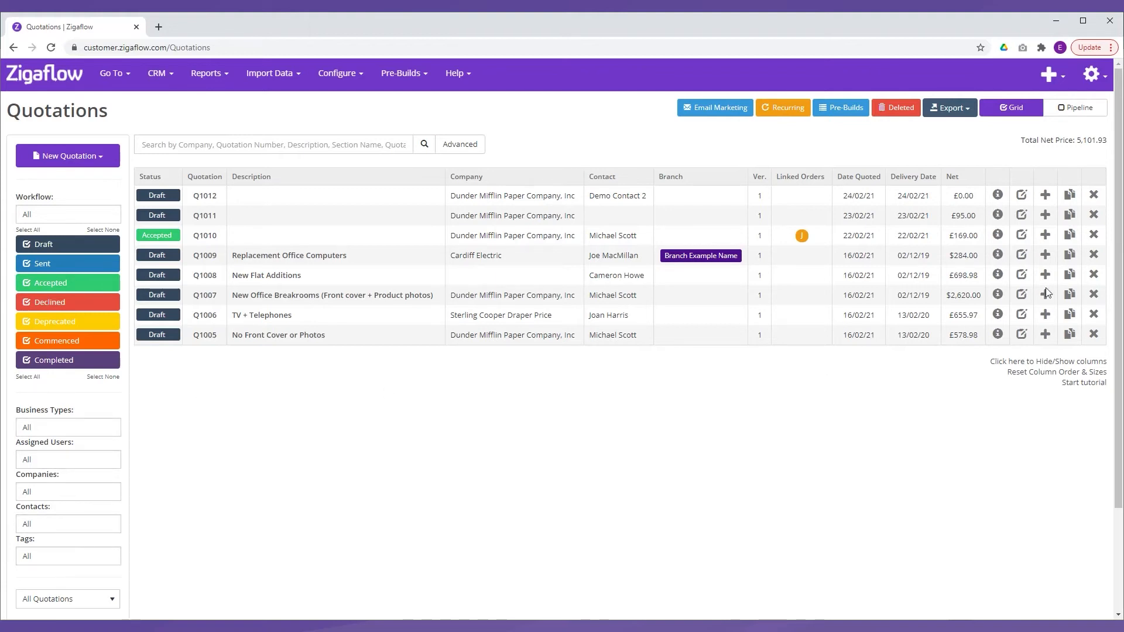
# - Exclude quotations with the Accepted status from the quotations list
pyautogui.moveTo(1121, 178); pyautogui.dragTo(1123, 227)
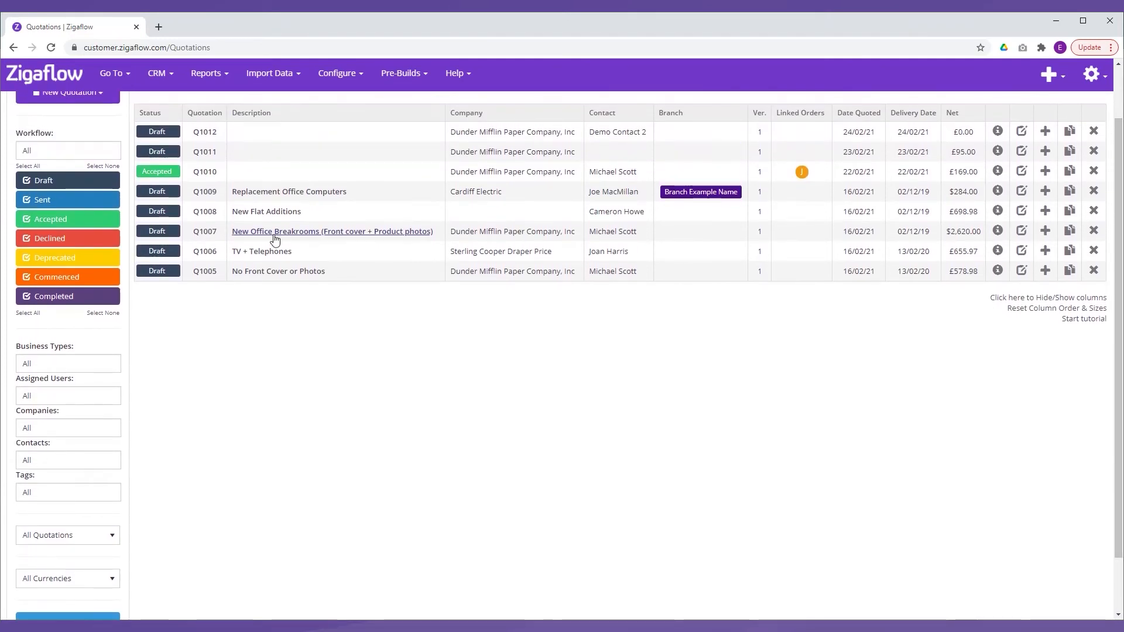
pyautogui.click(72, 220)
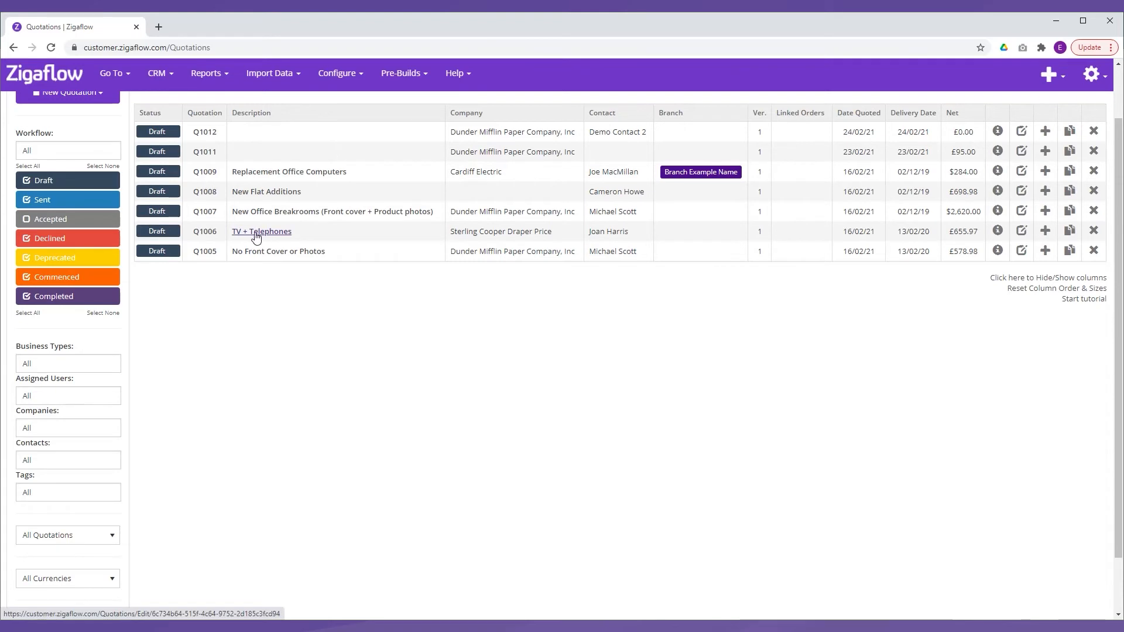
pyautogui.scroll(1, 250, 244)
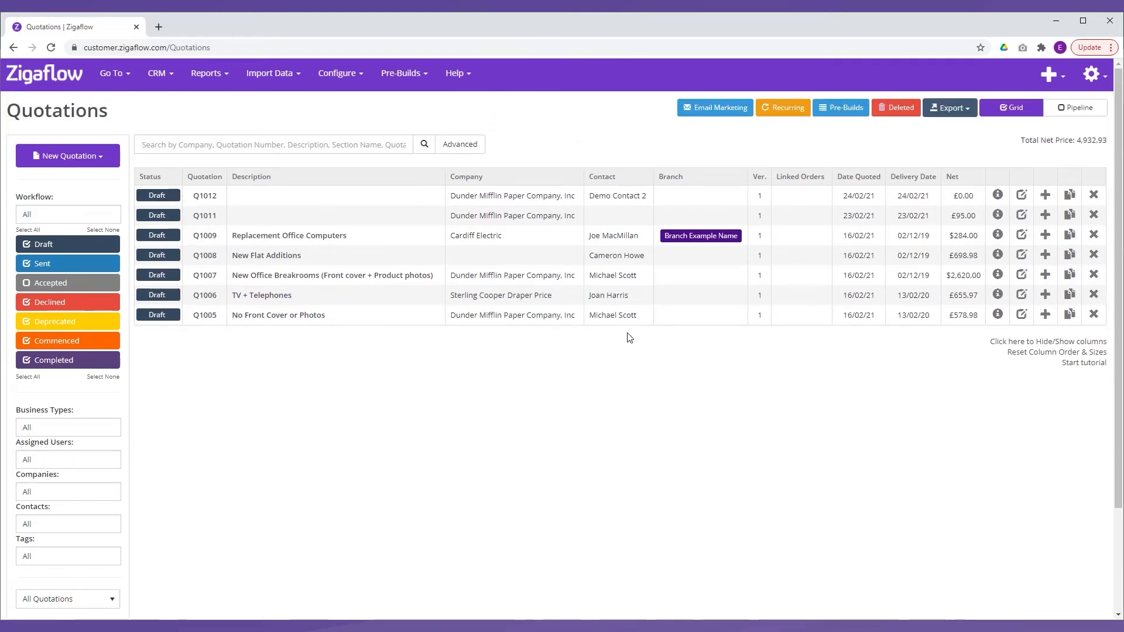
# - Show the advanced search options for quotations and activate the quotation search field
pyautogui.click(340, 144)
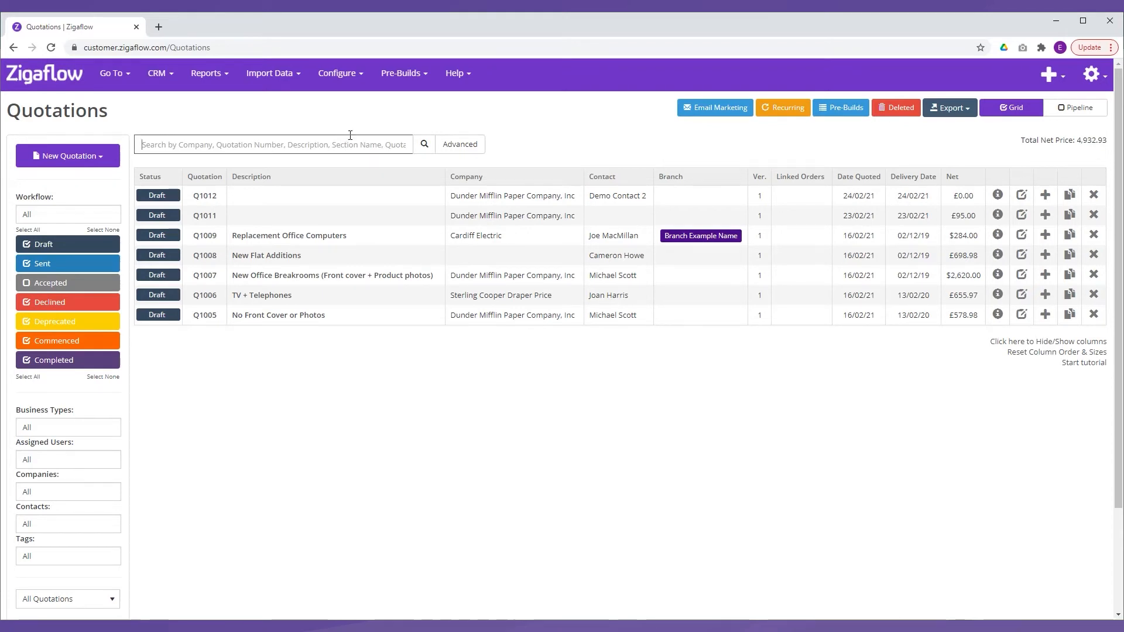
pyautogui.click(460, 144)
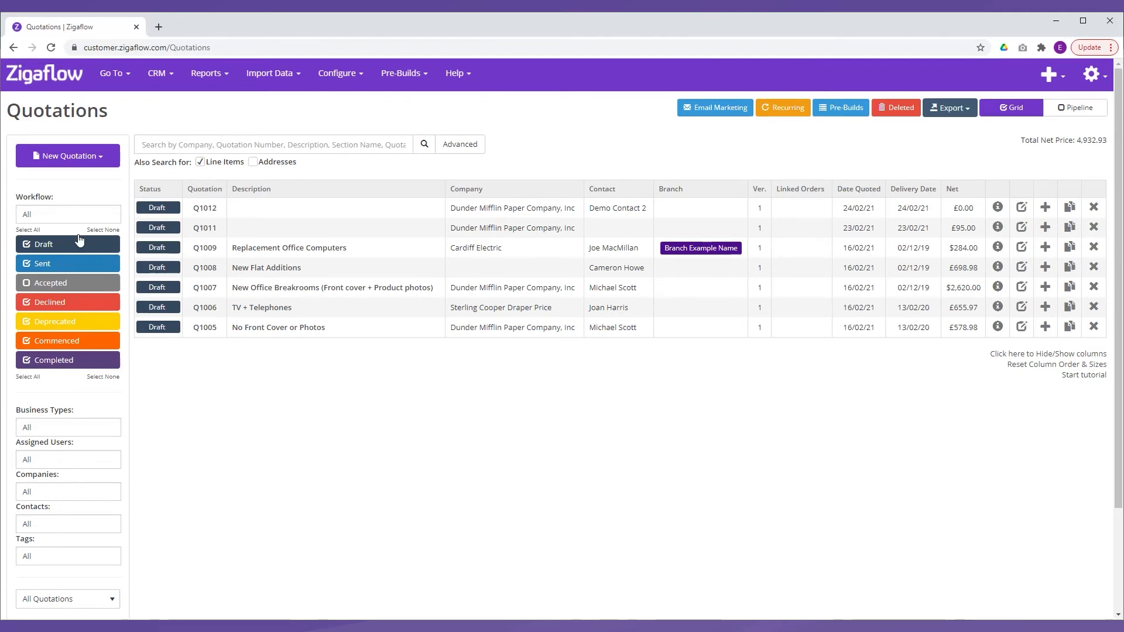
pyautogui.click(167, 146)
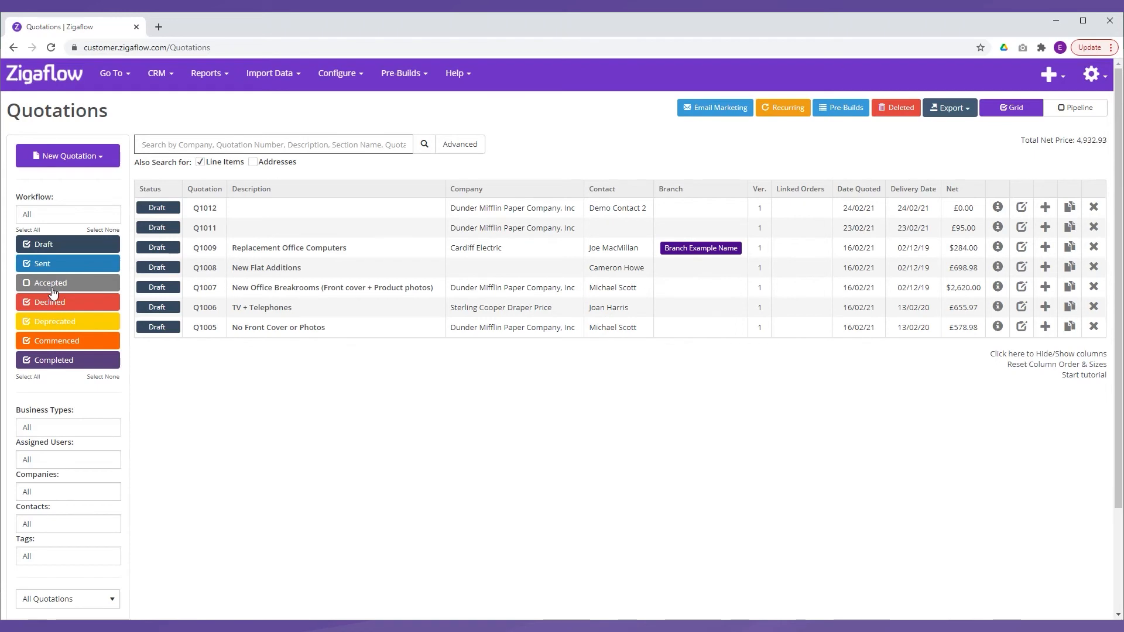
# - Limit the quotations list to the Last Month date range
pyautogui.scroll(-2, 867, 327)
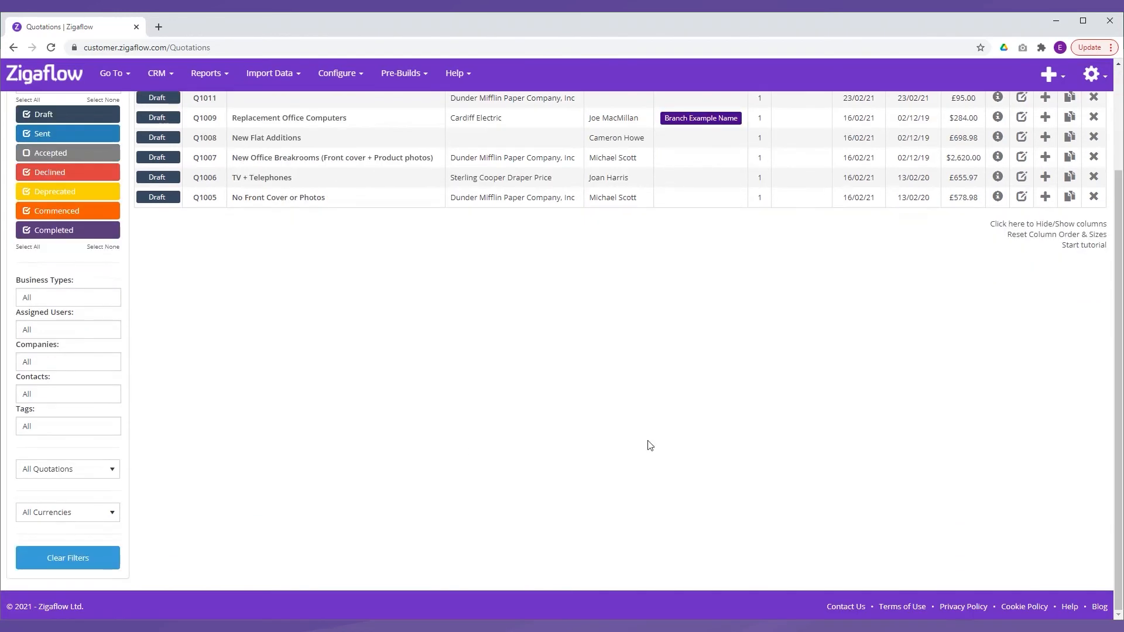
pyautogui.click(83, 476)
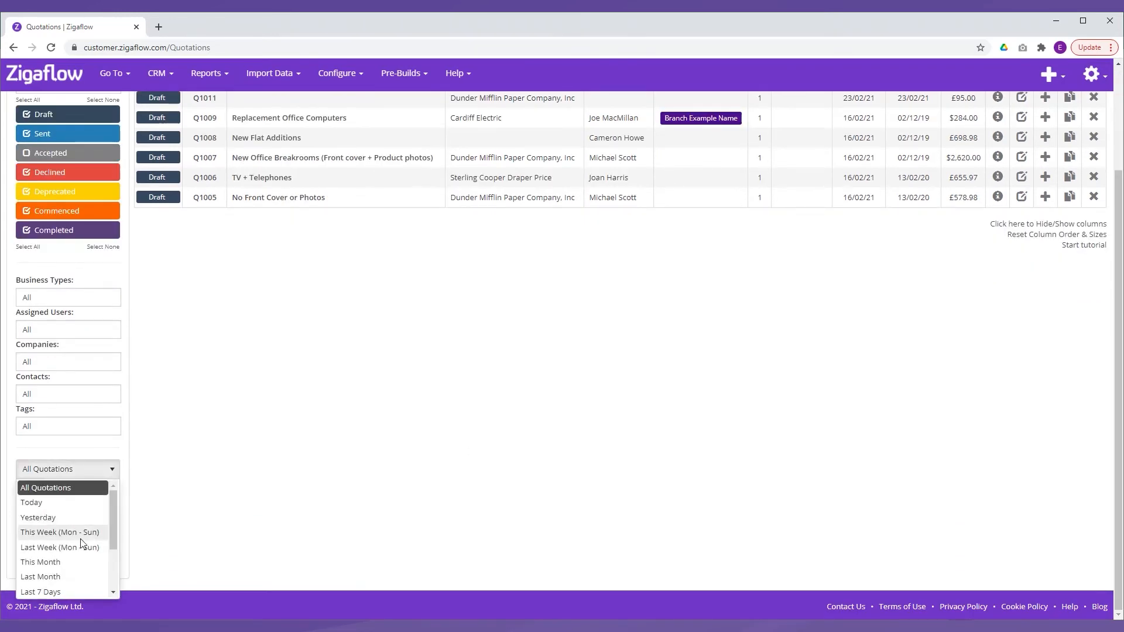
pyautogui.click(68, 577)
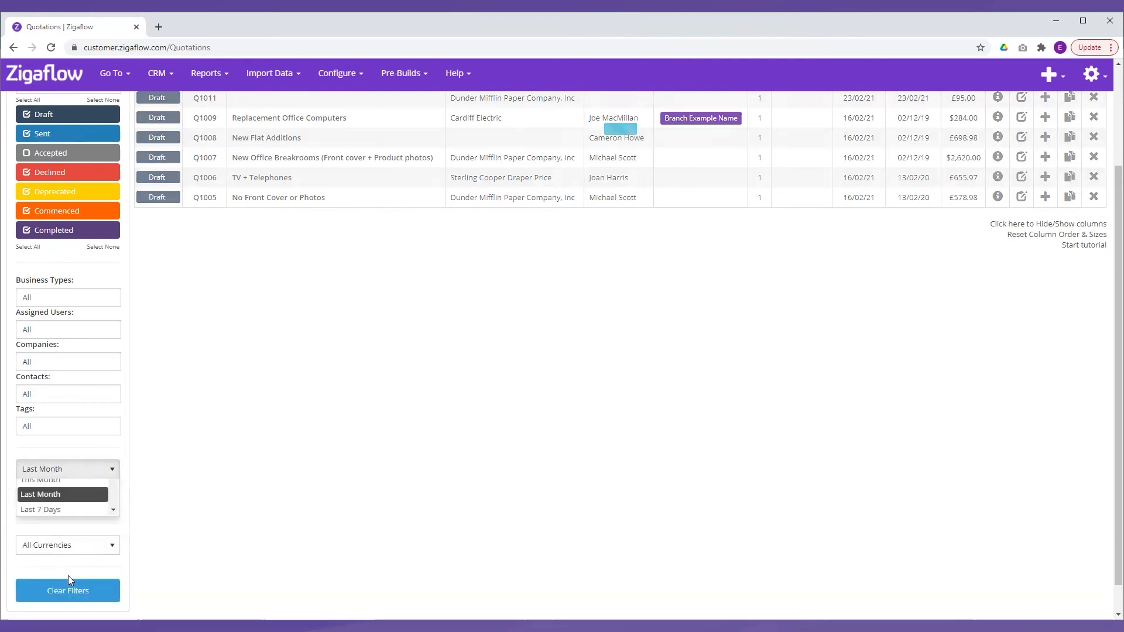
pyautogui.scroll(2, 176, 469)
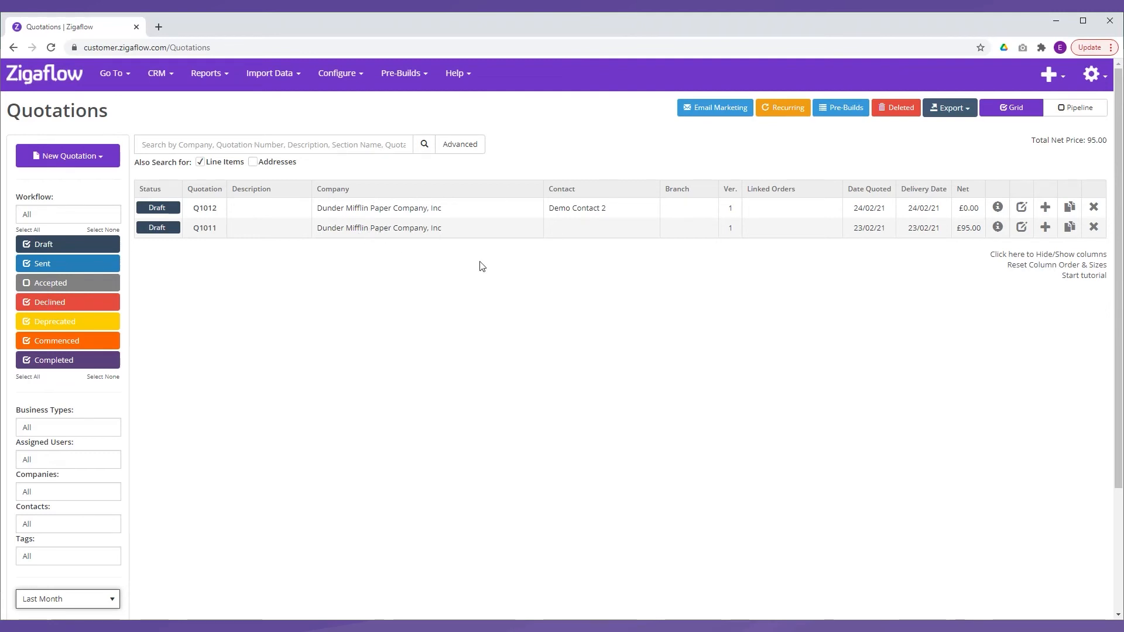
# - Open Email Marketing for the contacts of the filtered quotations
pyautogui.click(721, 113)
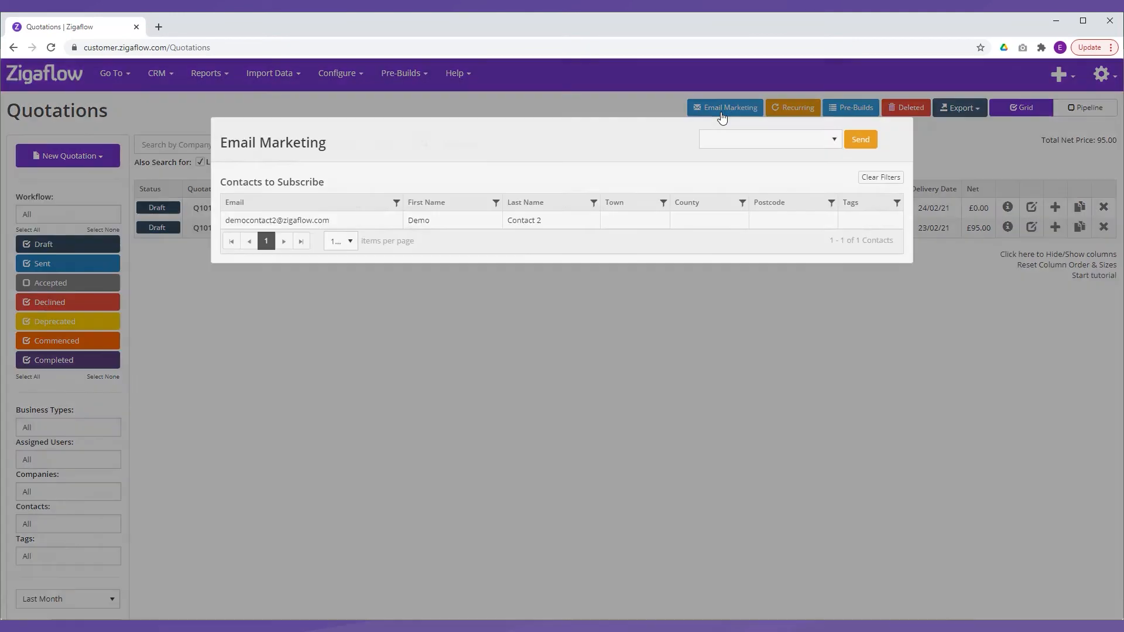